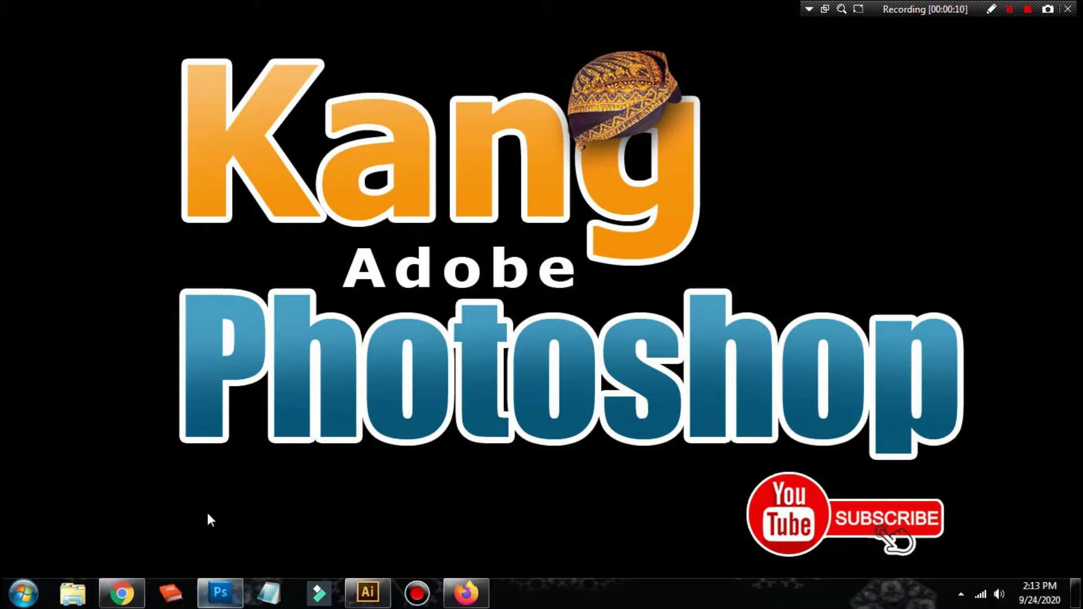
# Step: Restore the empty Photoshop CS5 window from the taskbar
pyautogui.click(221, 602)
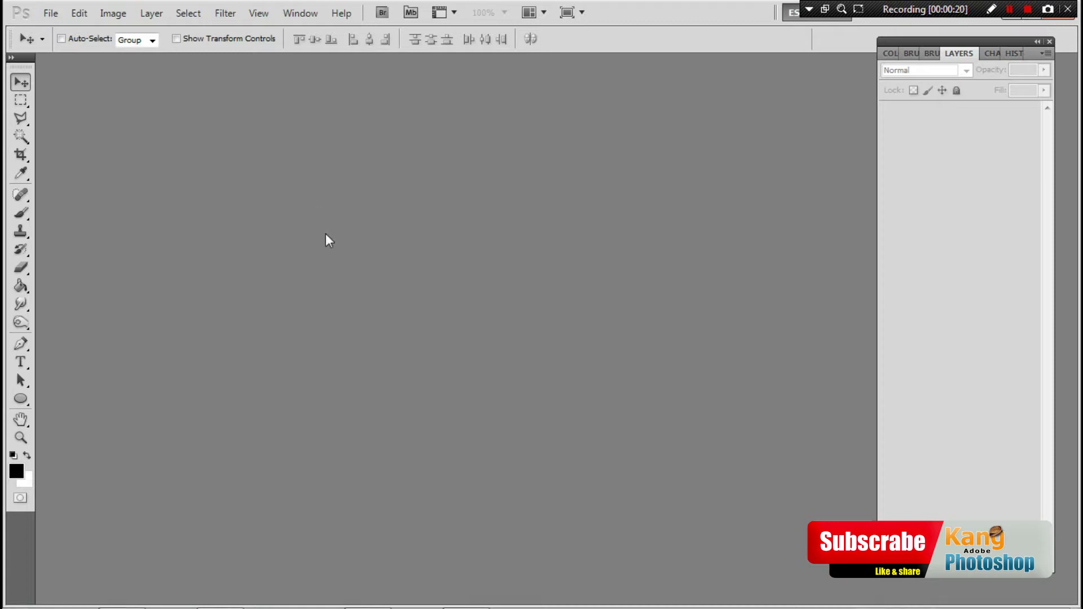
# Step: Check the File menu without choosing anything, then switch to Firefox's search field
pyautogui.click(50, 13)
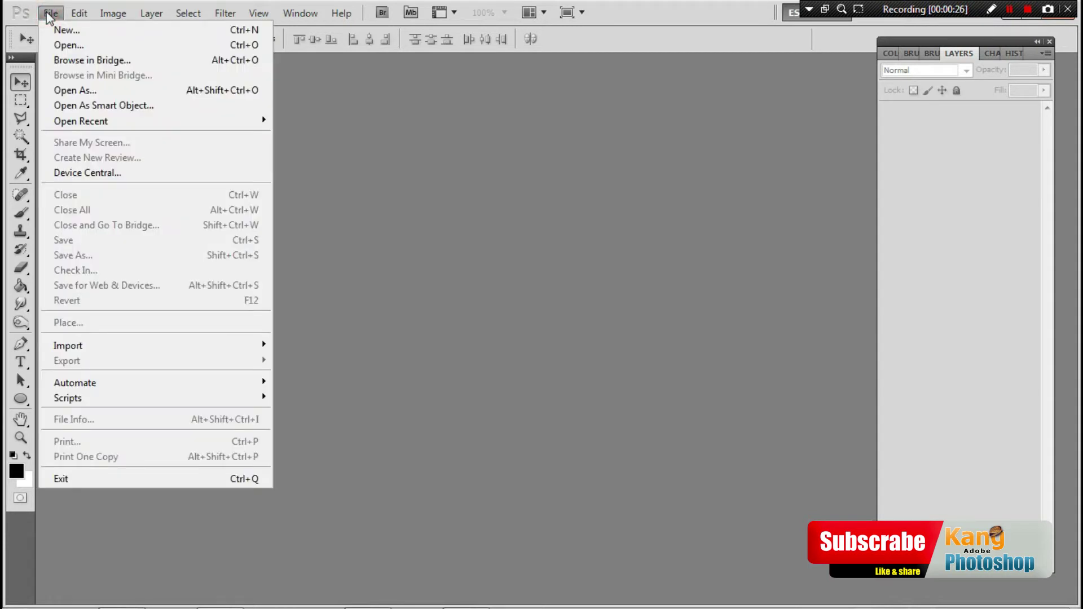
pyautogui.click(525, 194)
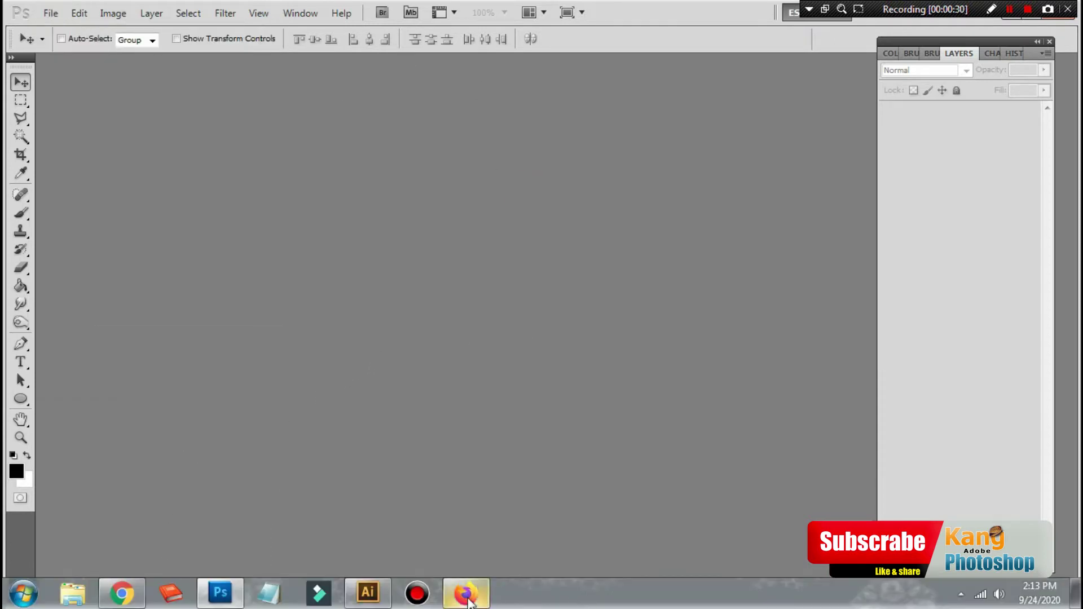
pyautogui.click(467, 595)
pyautogui.click(317, 44)
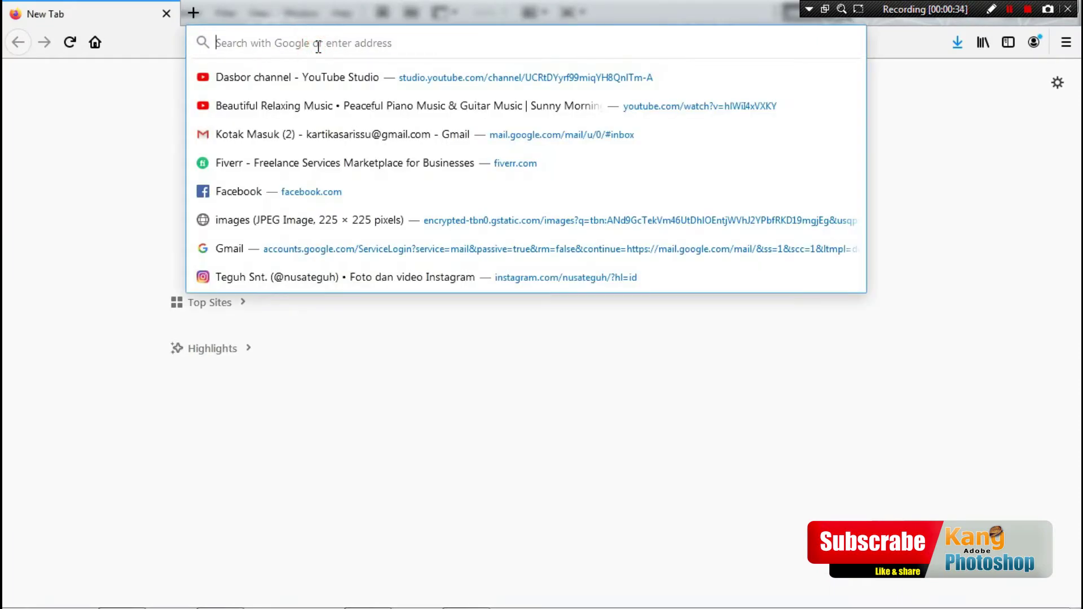
# Step: Search Google Images for 'pinguin' and preview the king-penguin beach photo
pyautogui.write('ping')
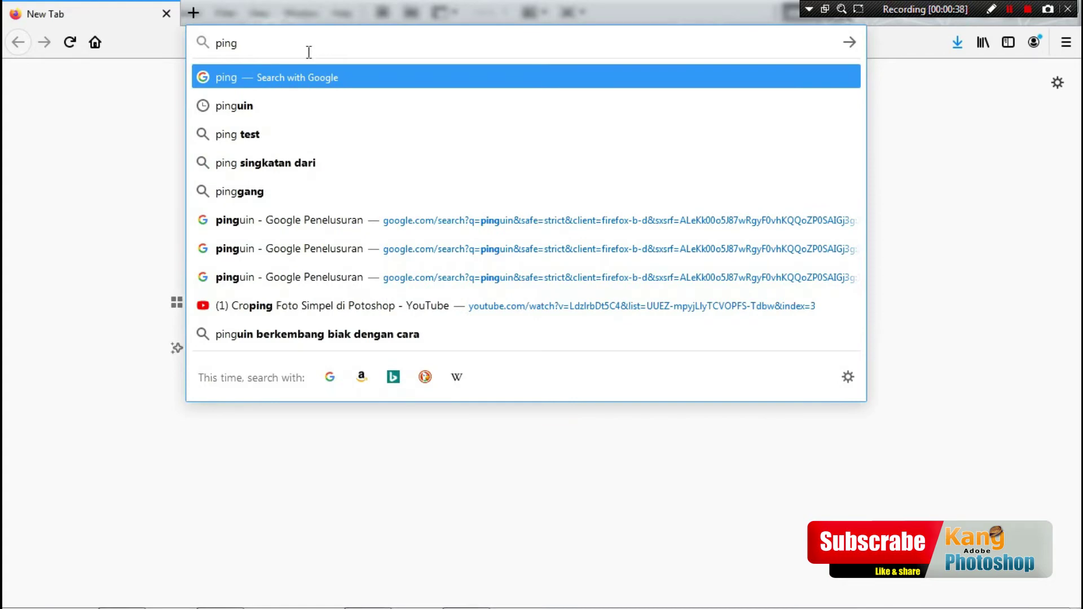
pyautogui.click(238, 107)
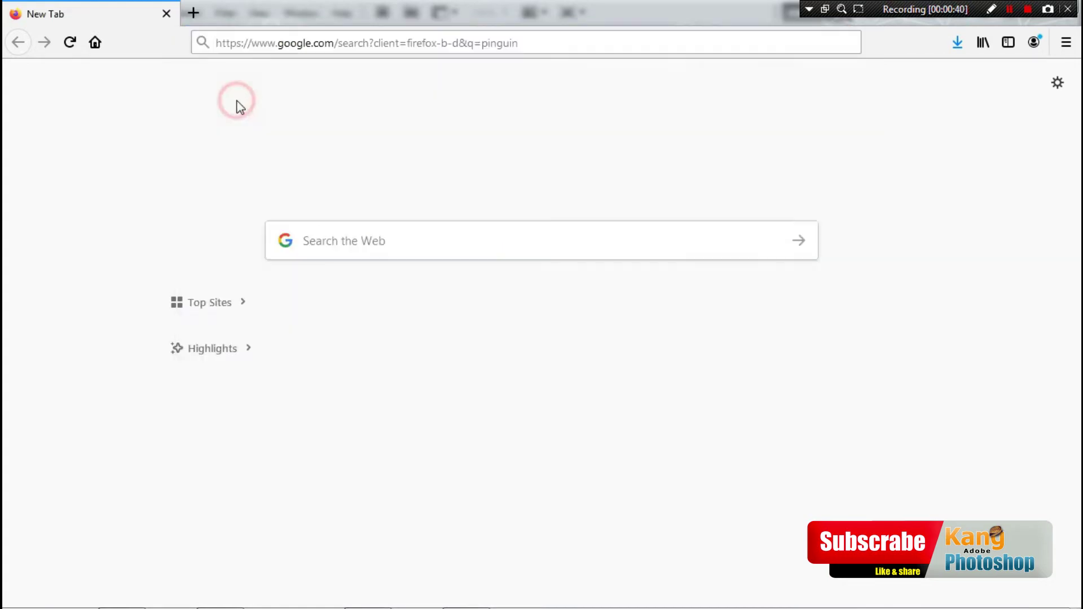
pyautogui.click(237, 148)
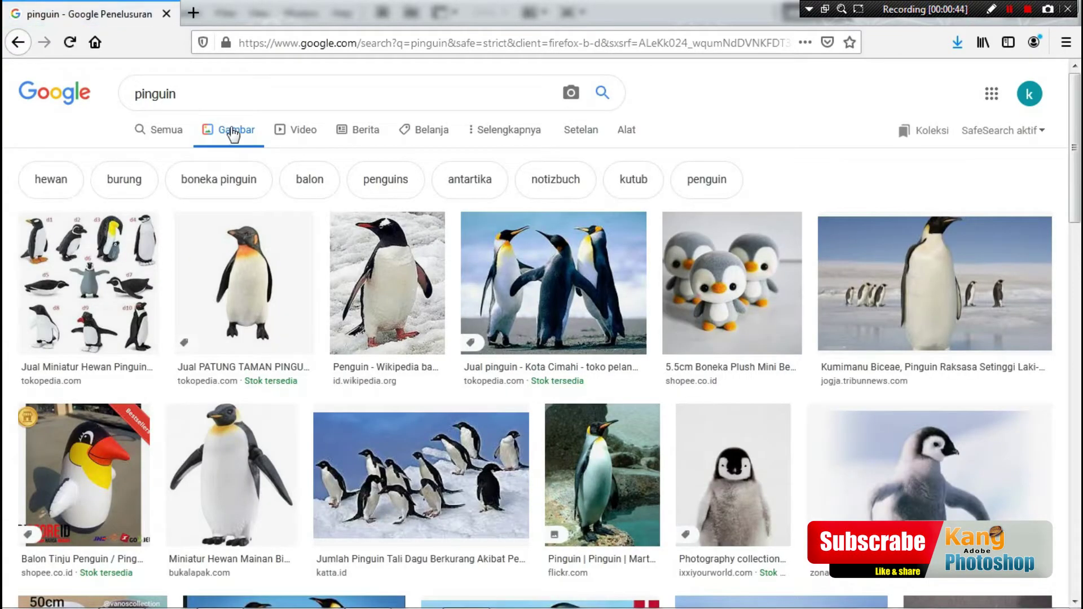
pyautogui.scroll(-5, 561, 285)
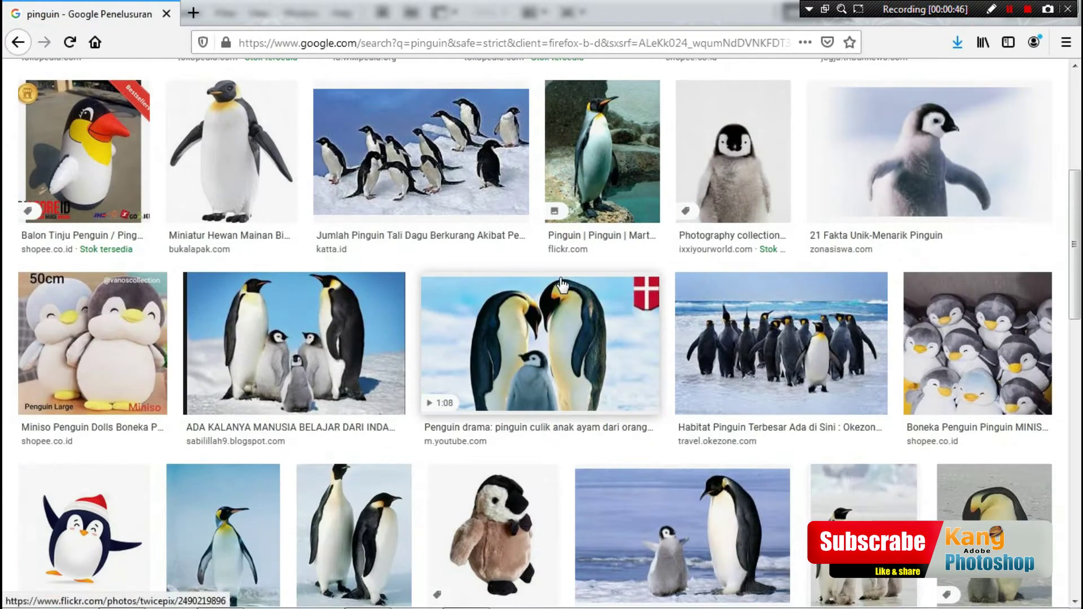
pyautogui.click(762, 357)
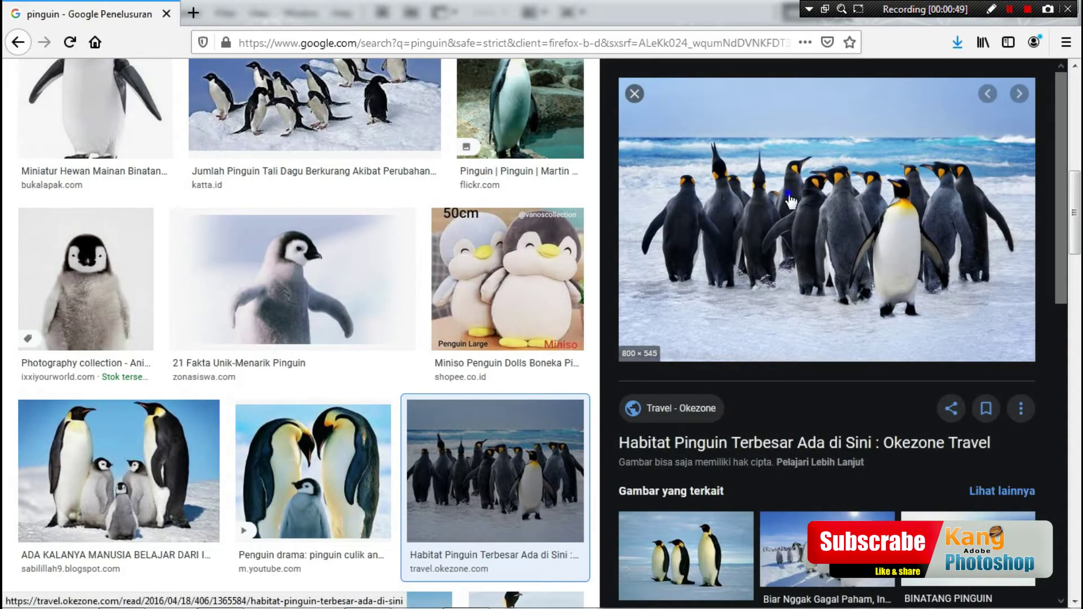
# Step: Open the full-size penguin image, copy it, and switch back to Photoshop
pyautogui.rightClick(789, 197)
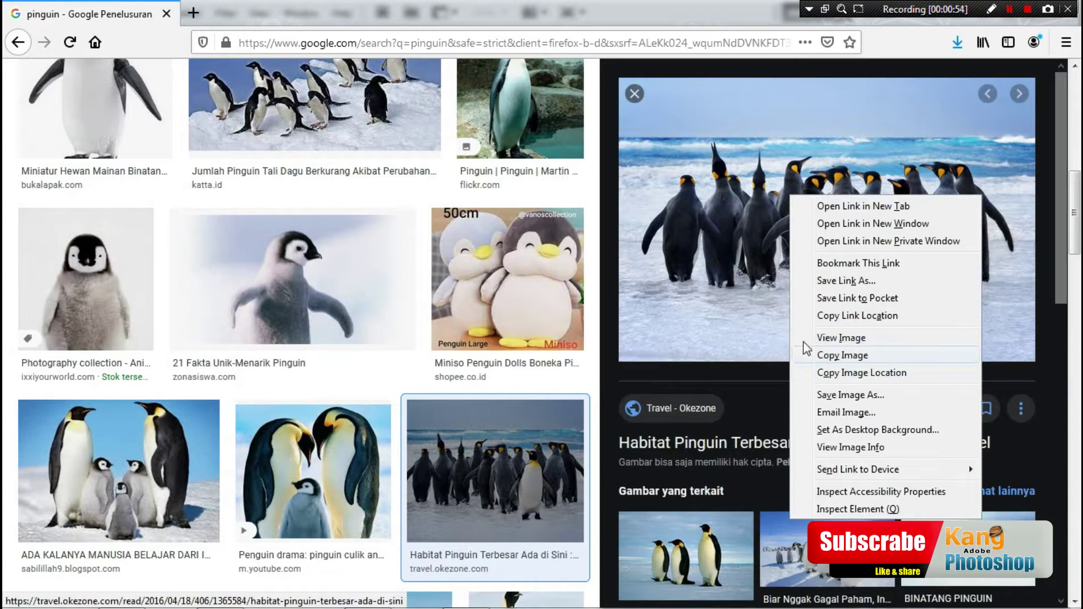
pyautogui.click(825, 338)
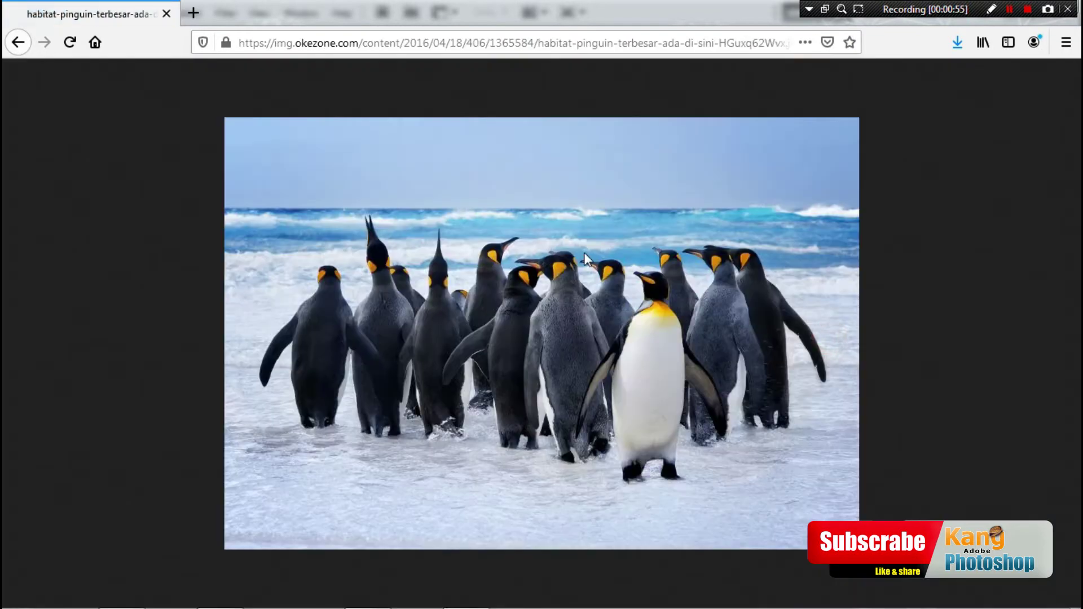
pyautogui.rightClick(448, 272)
pyautogui.click(488, 284)
pyautogui.moveTo(219, 594)
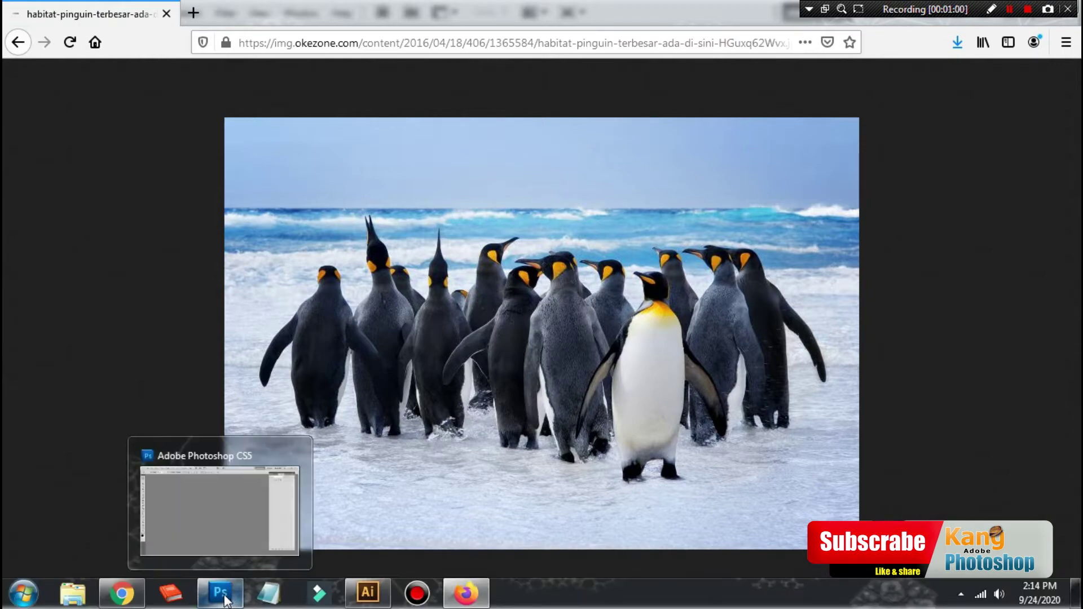
pyautogui.click(221, 594)
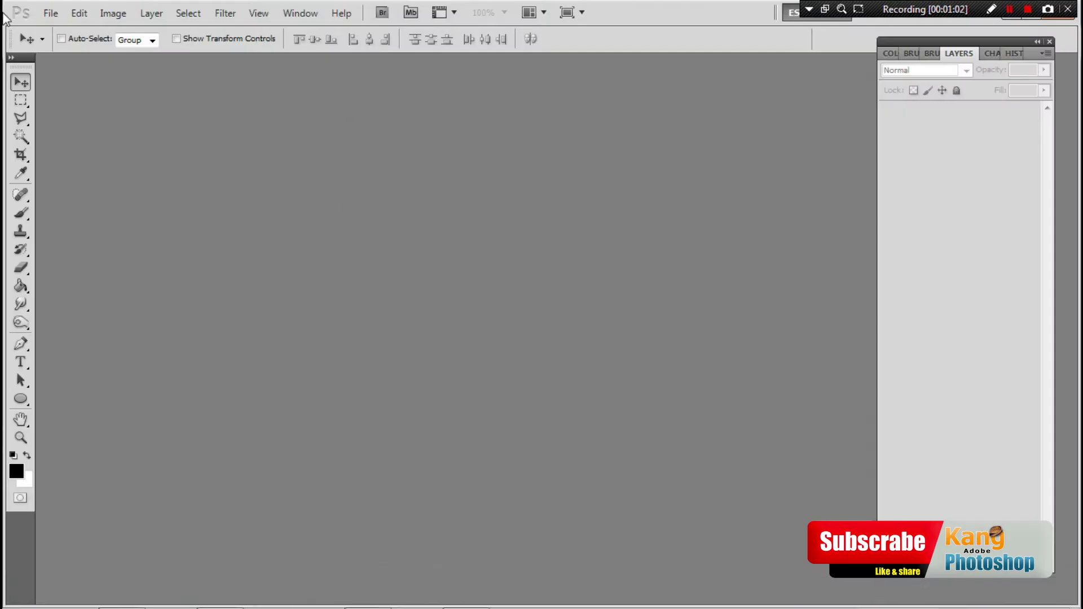
# Step: Make a new 800 × 545 px document named 'pinguin' with resolution 300 pixels/inch
pyautogui.click(50, 14)
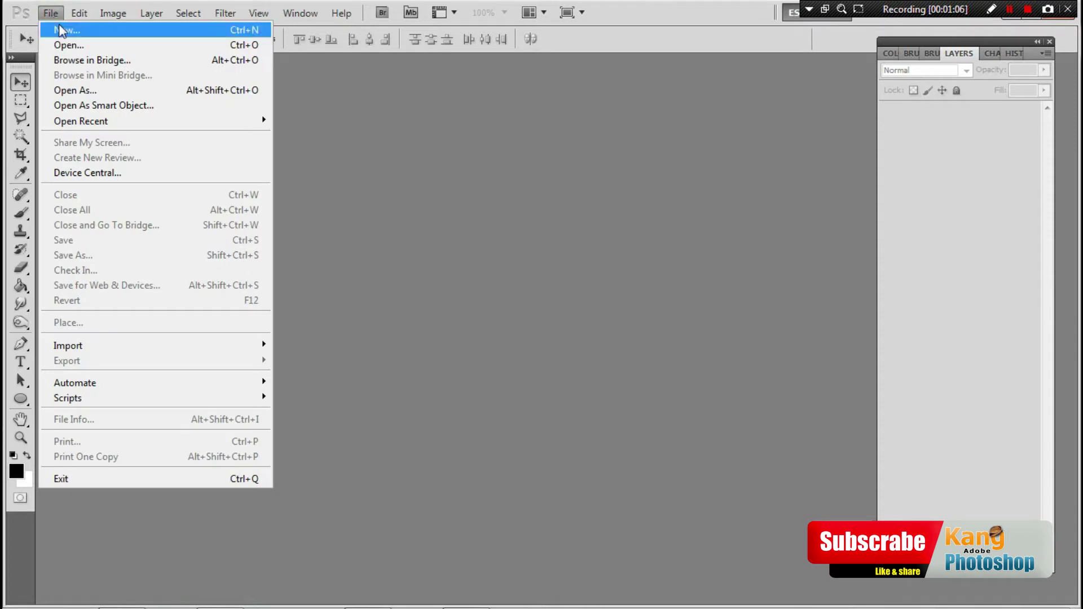
pyautogui.click(61, 29)
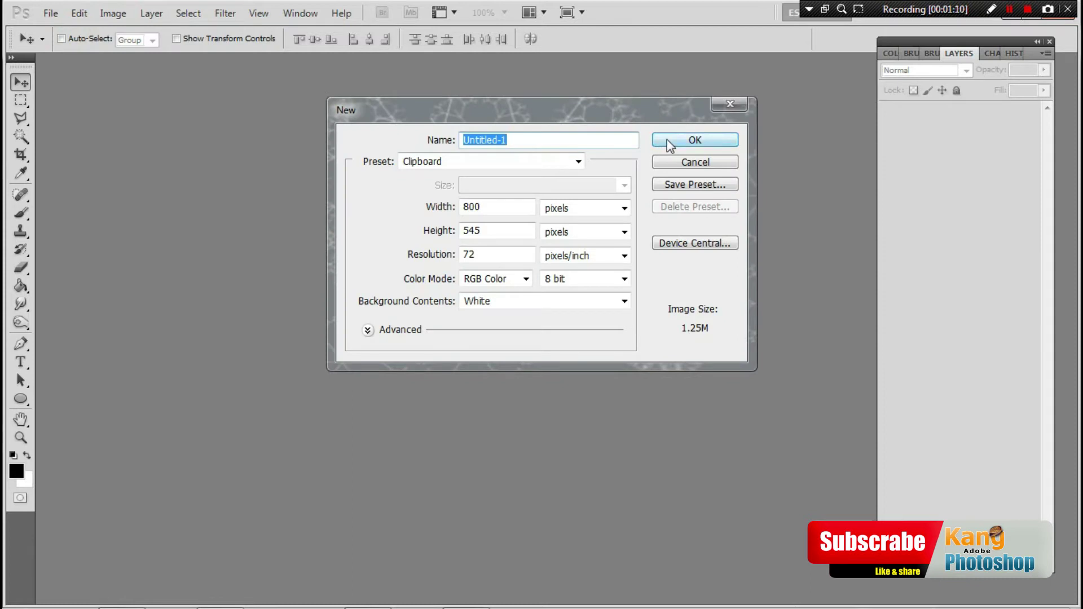
pyautogui.write('pinguin')
pyautogui.moveTo(500, 255); pyautogui.dragTo(428, 256)
pyautogui.write('300')
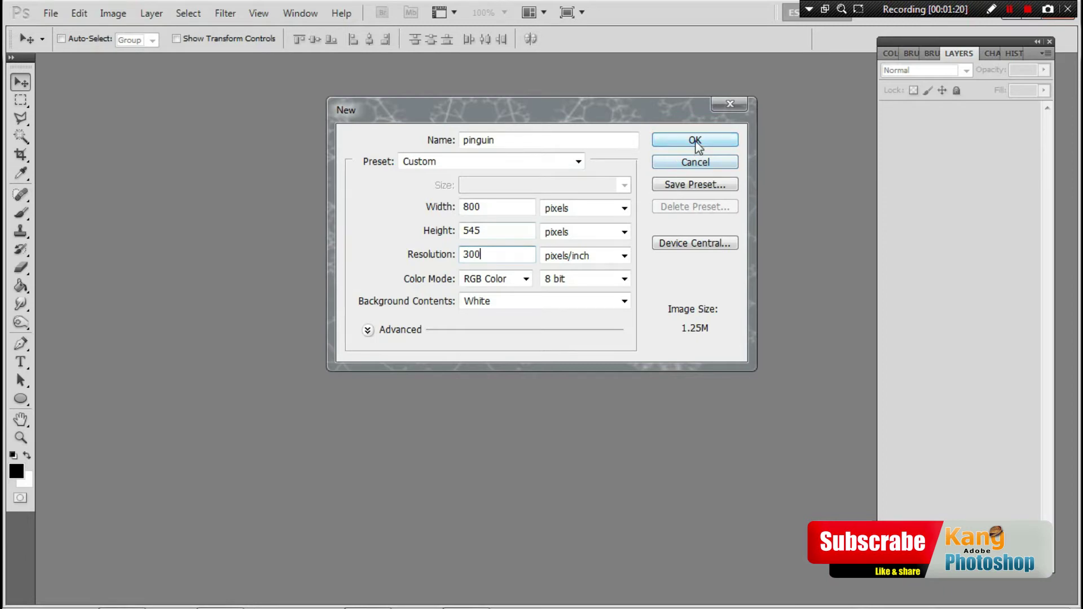
pyautogui.click(695, 140)
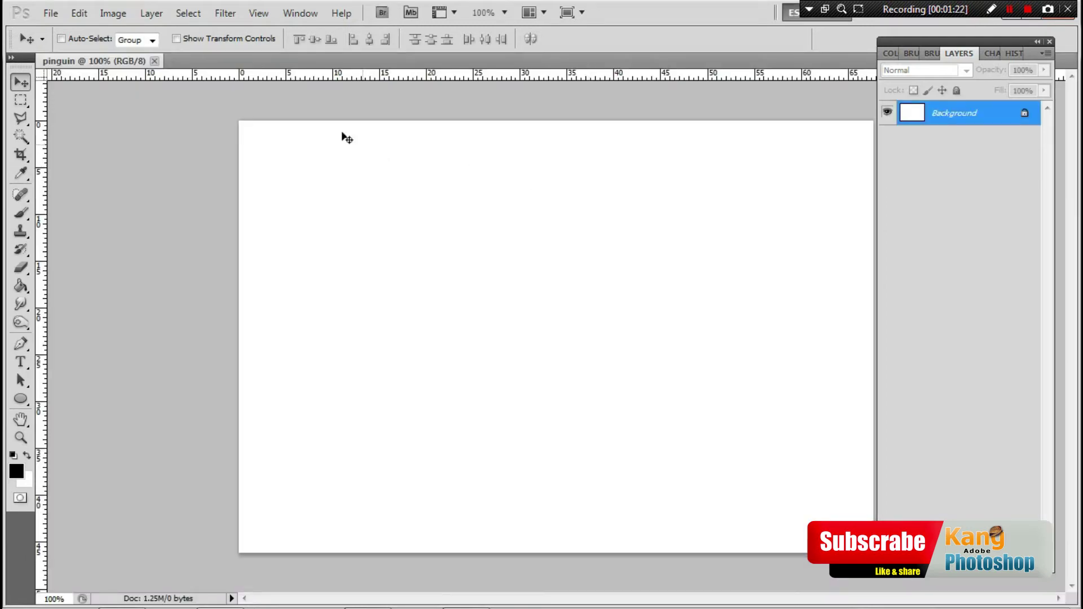
pyautogui.click(51, 13)
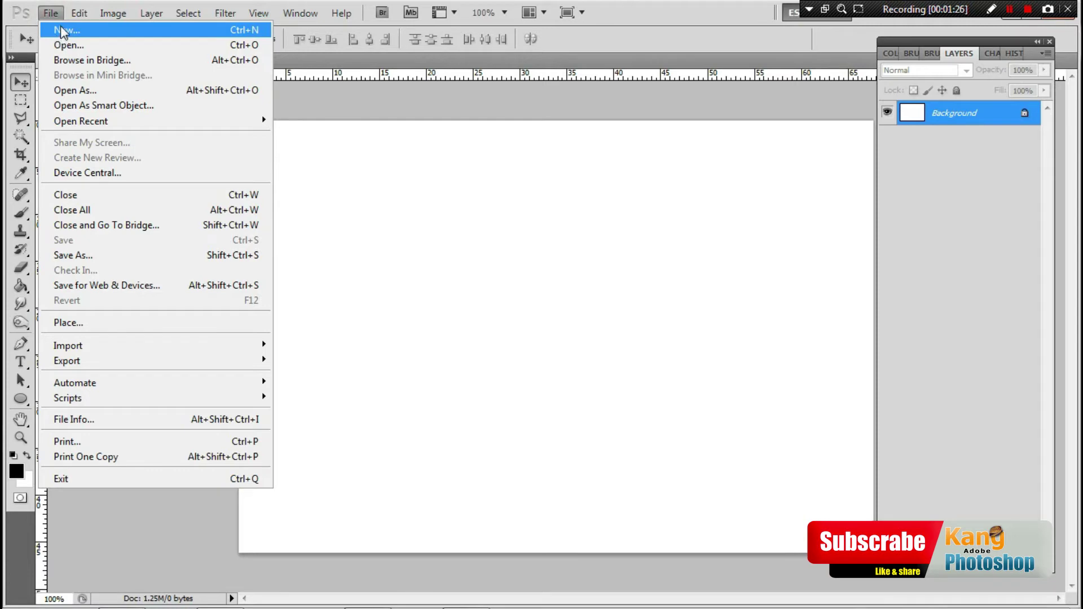
# Step: Paste the penguin photo as Layer 1 and select it together with the Background
pyautogui.click(630, 318)
pyautogui.hotkey('ctrl', 'v')
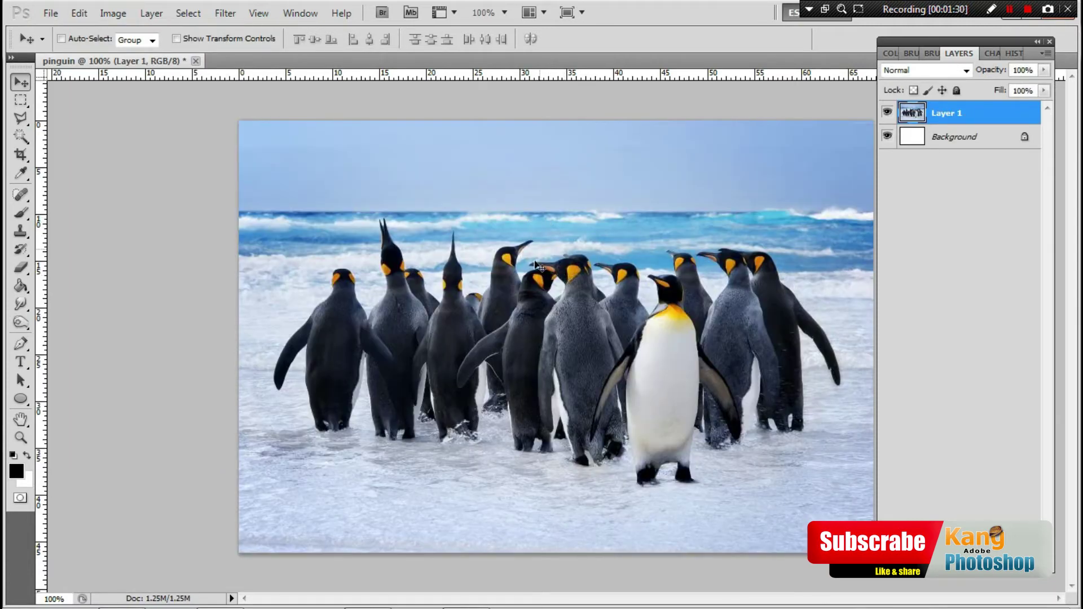
pyautogui.scroll(1, 503, 247)
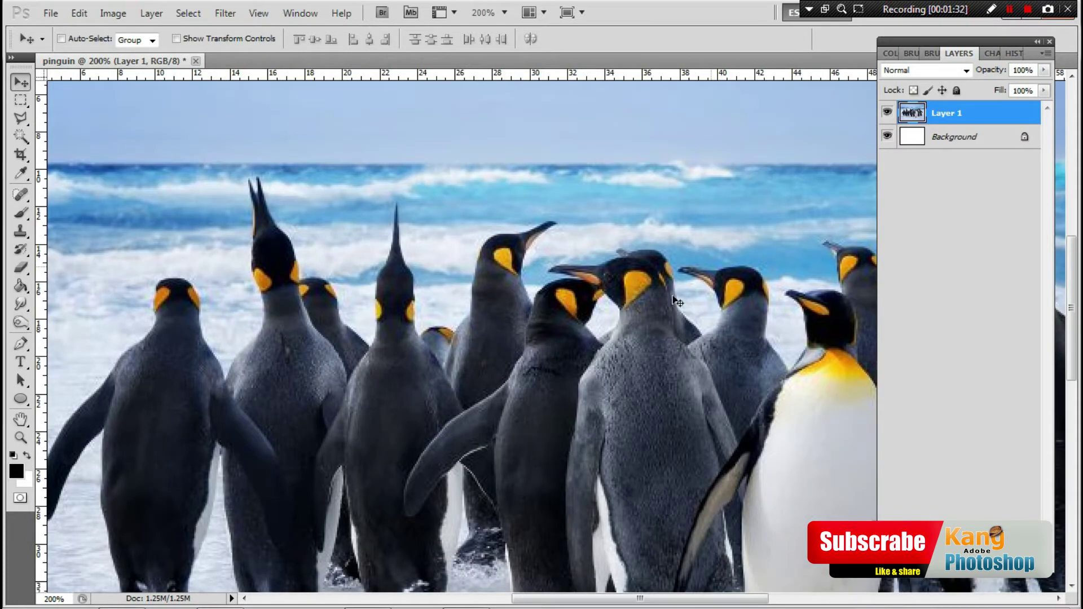
pyautogui.scroll(-1, 632, 313)
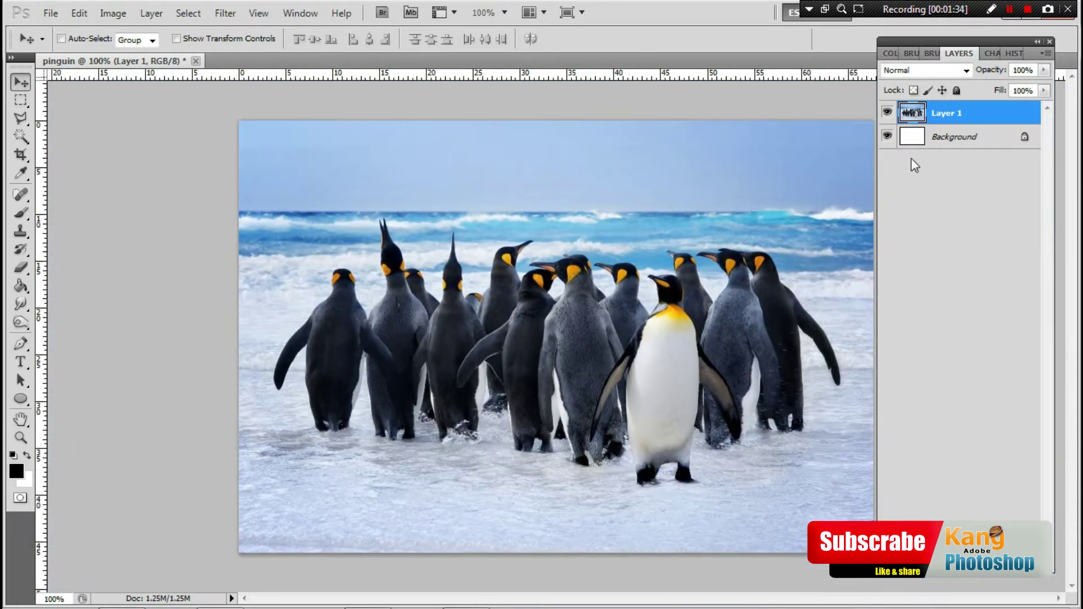
pyautogui.keyDown('shift'); pyautogui.click(958, 139); pyautogui.keyUp('shift')
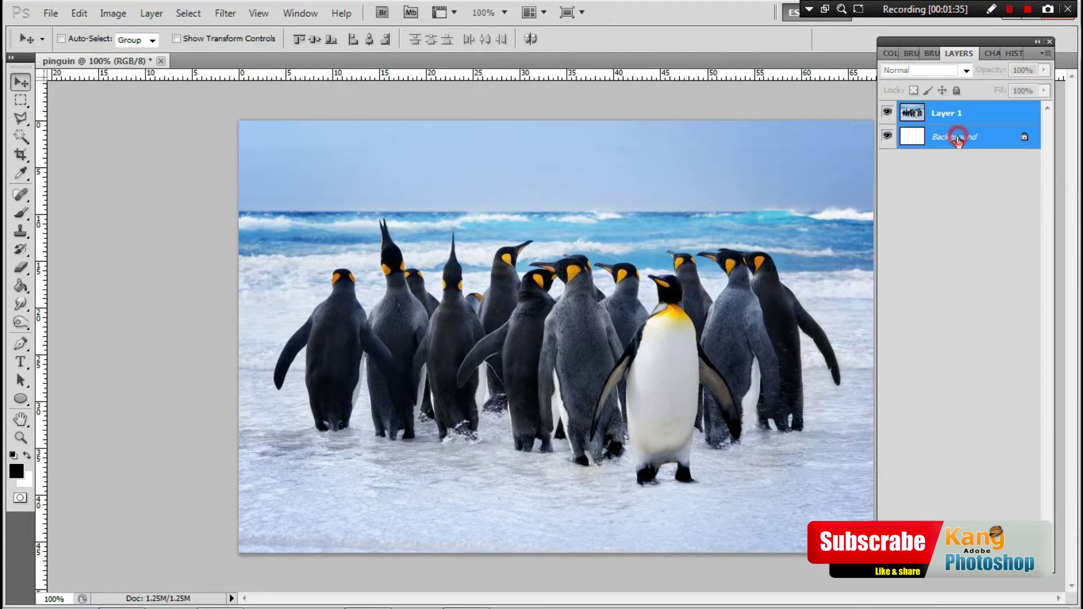
# Step: Flatten the photo into the Background and add an empty Layer 1 above it
pyautogui.rightClick(957, 119)
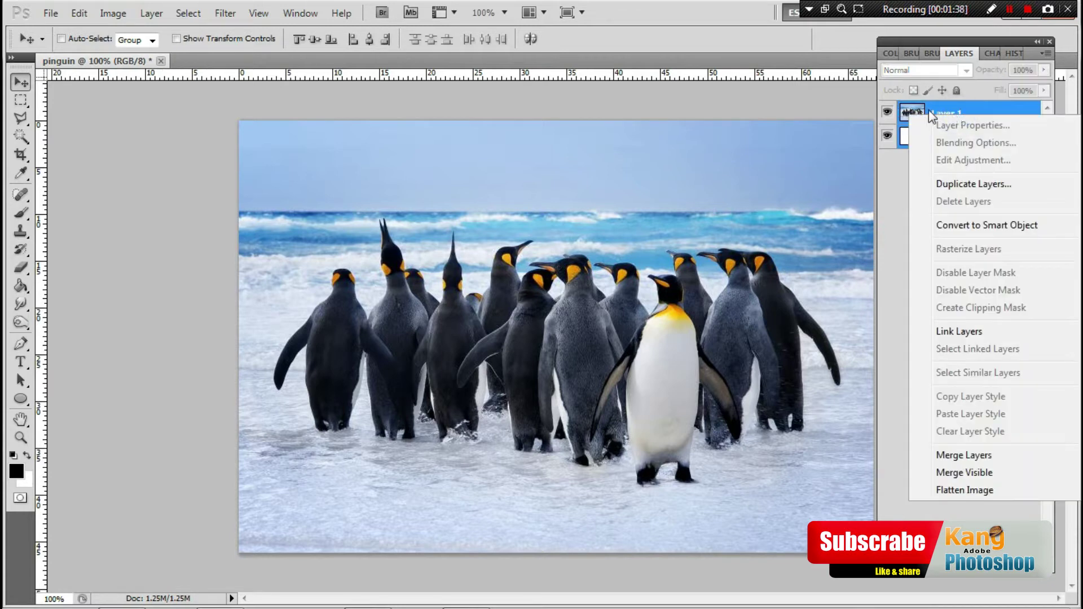
pyautogui.click(964, 455)
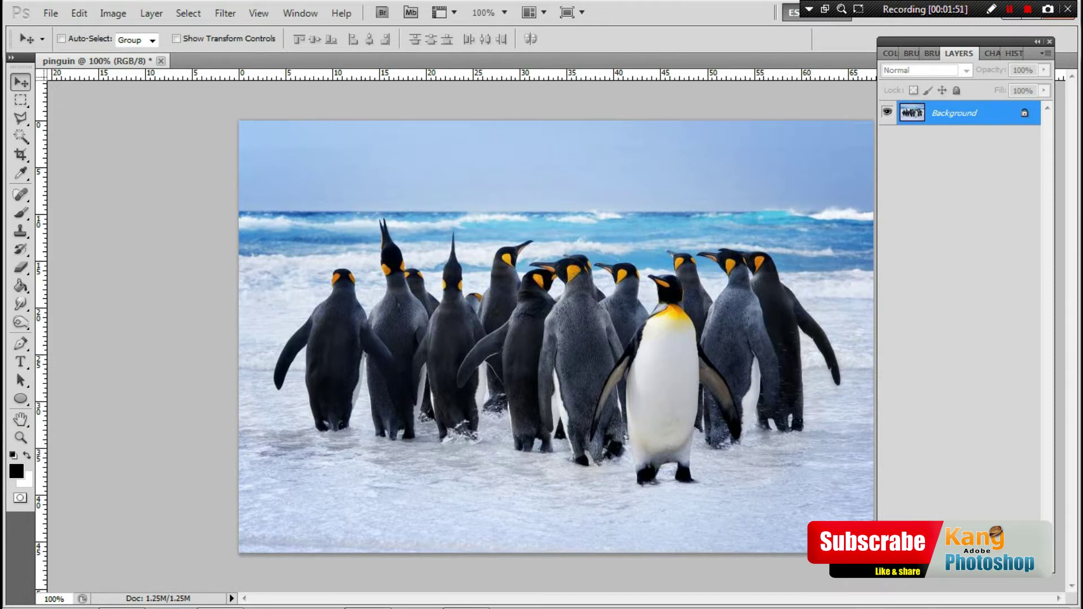
pyautogui.click(1012, 570)
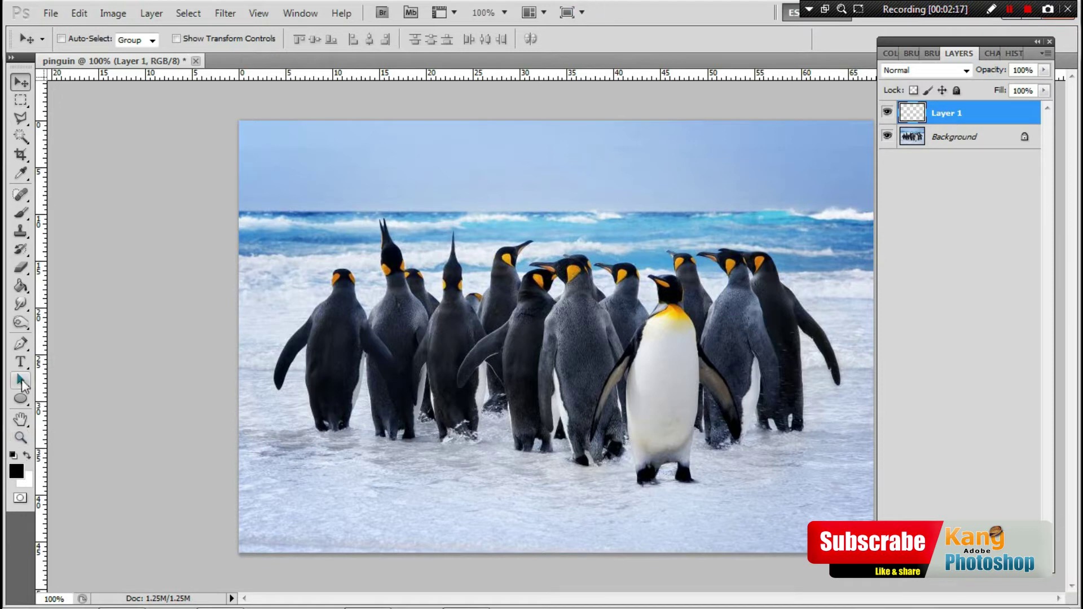
pyautogui.click(22, 286)
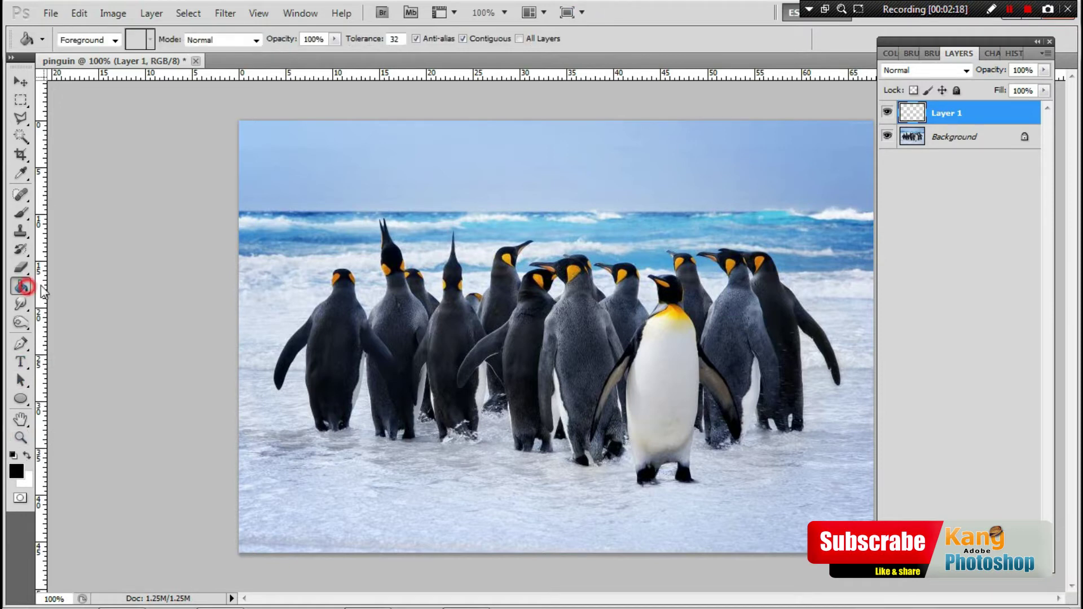
# Step: Fill Layer 1 with solid black and bring up the Graphic Pen sketch filter
pyautogui.click(501, 202)
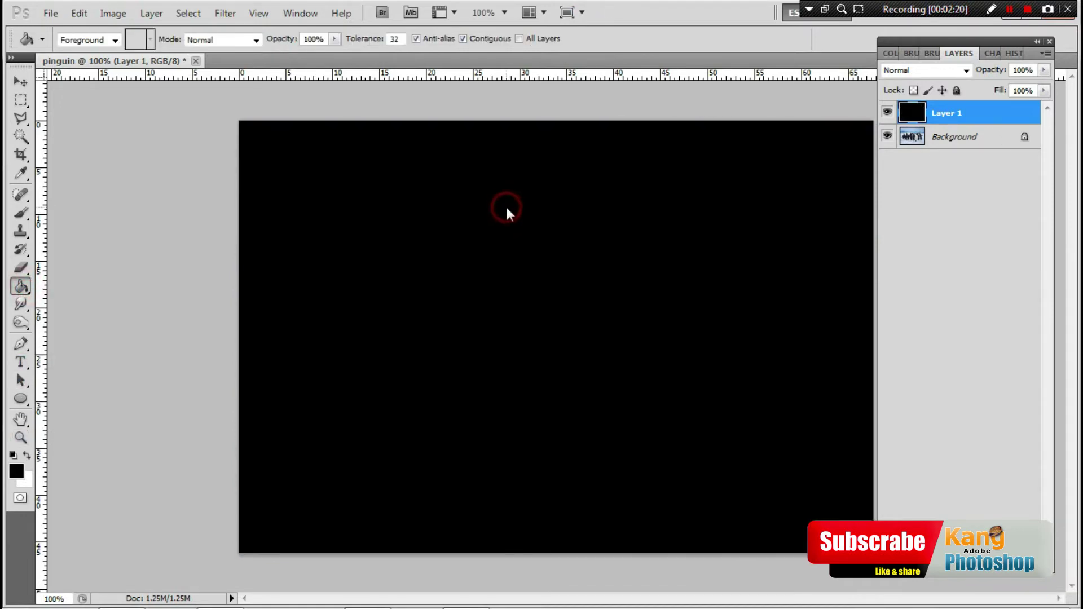
pyautogui.click(225, 14)
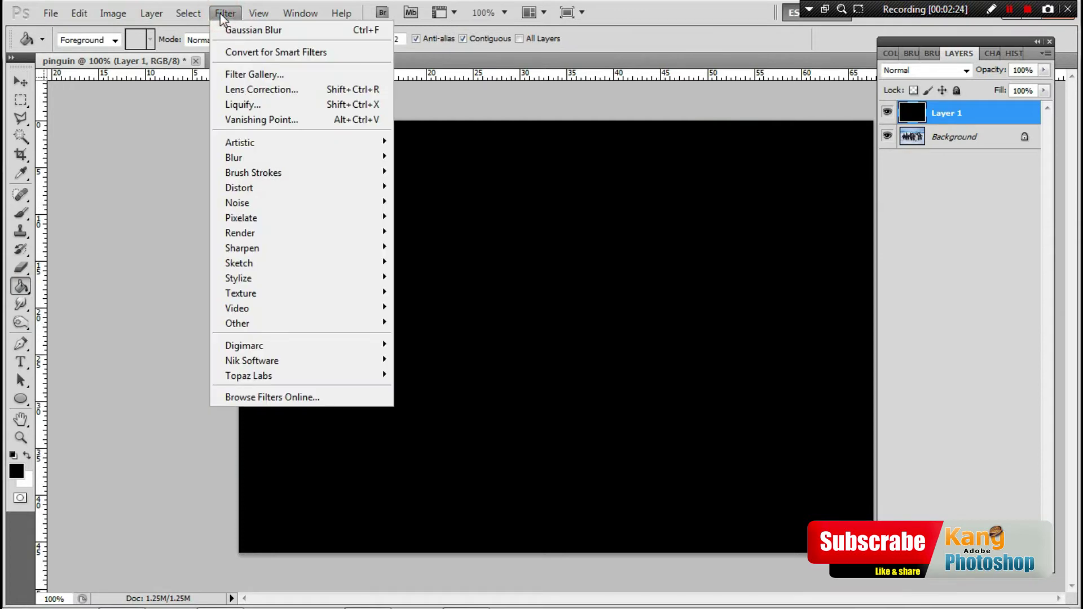
pyautogui.moveTo(238, 263)
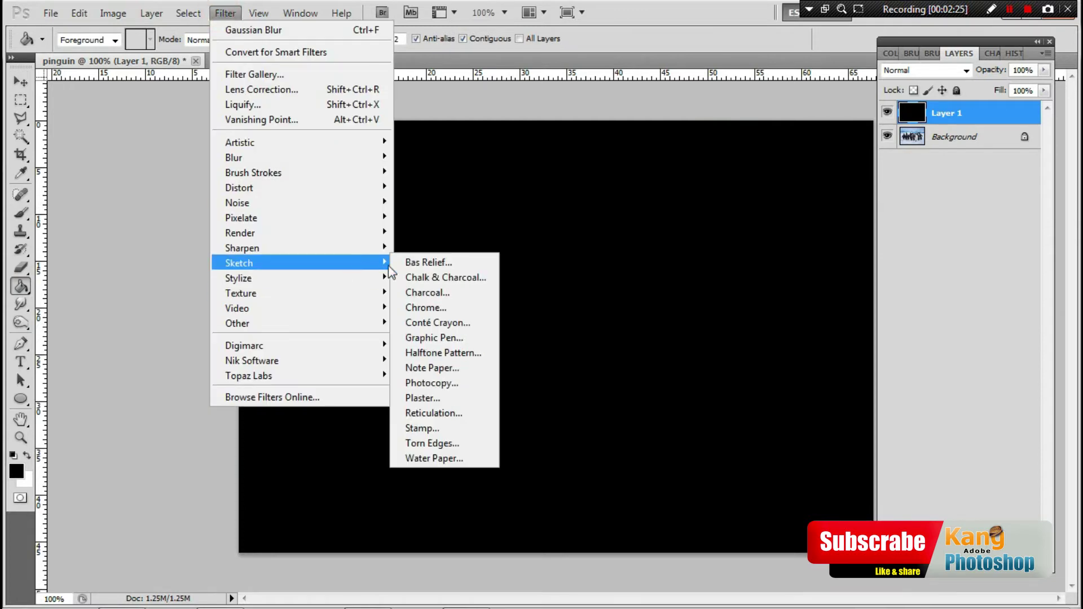
pyautogui.click(459, 337)
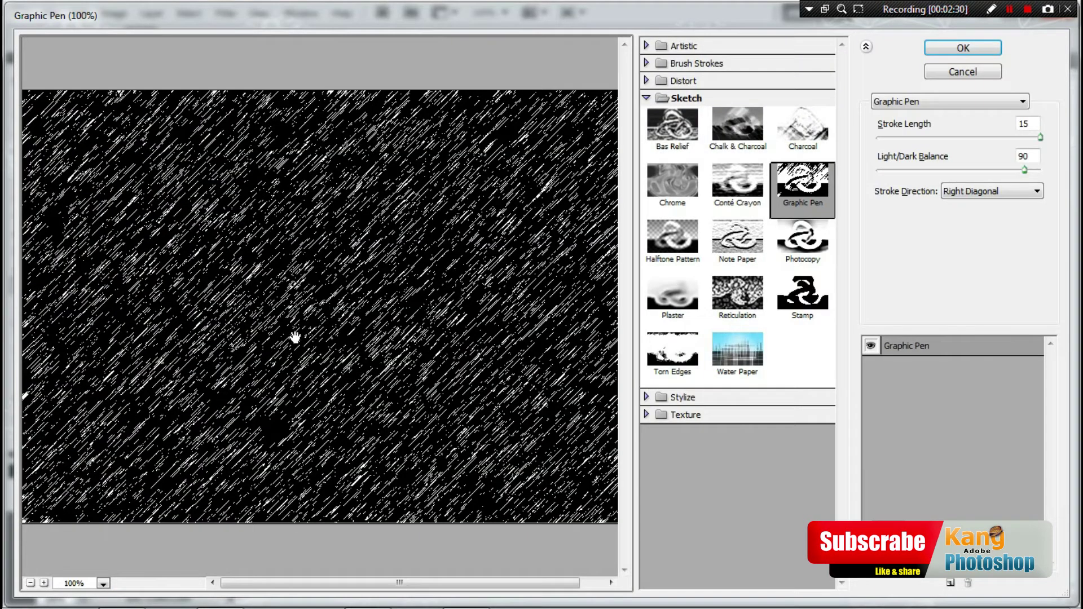
# Step: Apply Graphic Pen with stroke length 15, light/dark balance 90, right diagonal, then zoom out
pyautogui.click(1030, 124)
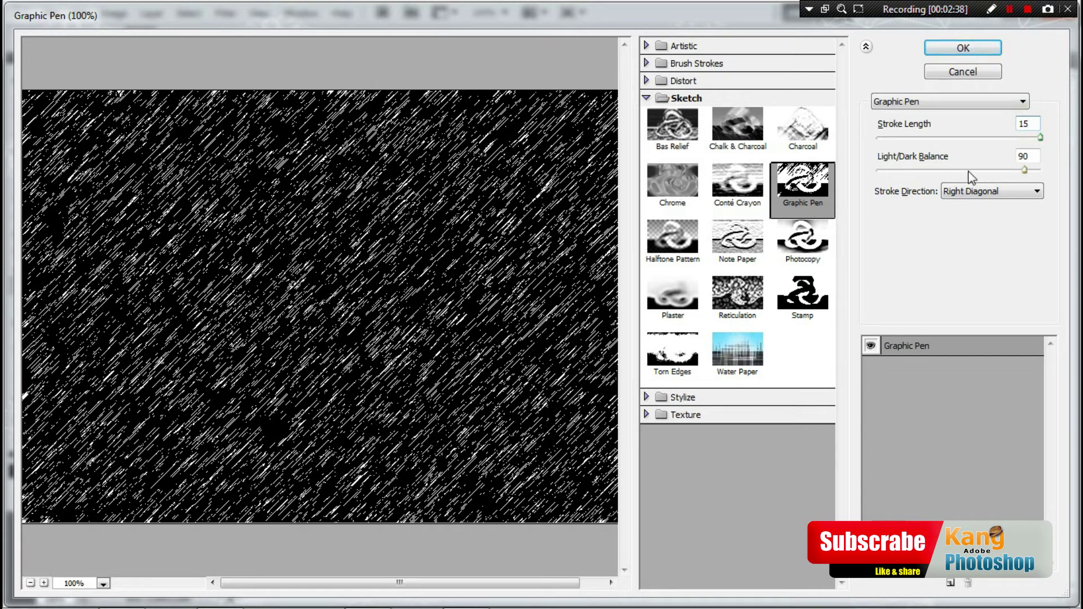
pyautogui.click(1024, 157)
pyautogui.click(960, 48)
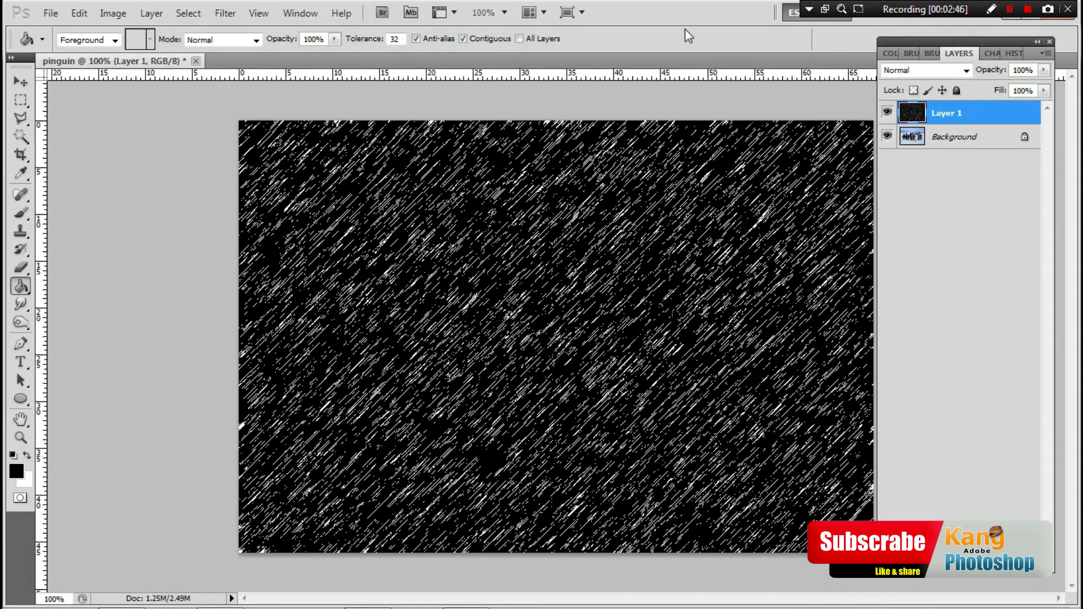
pyautogui.hotkey('ctrl', '-')
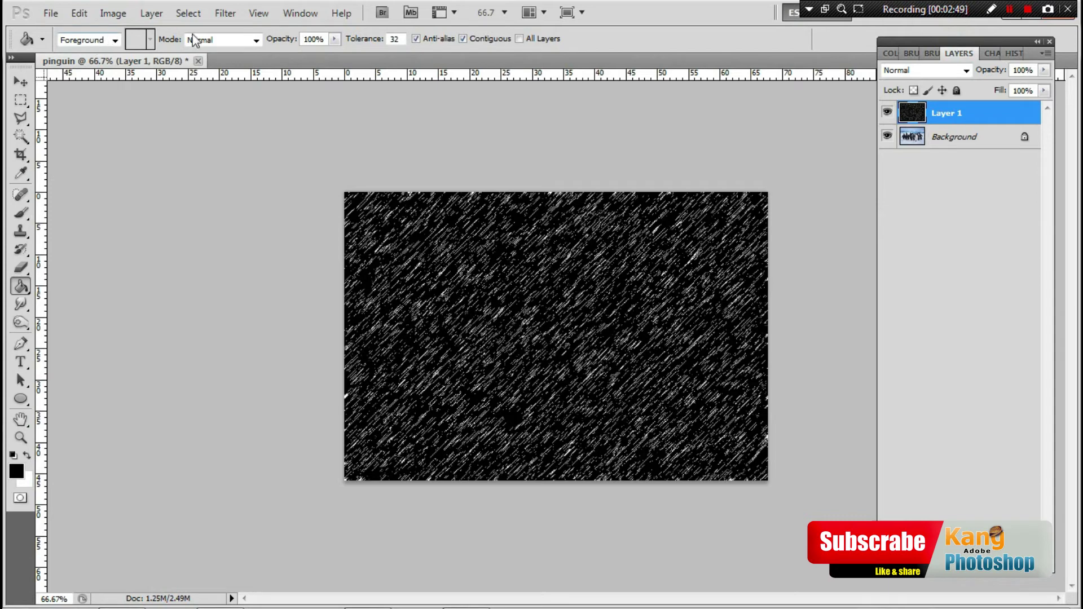
# Step: Apply a Gaussian Blur of radius 0.5 pixels to the streak layer
pyautogui.click(224, 15)
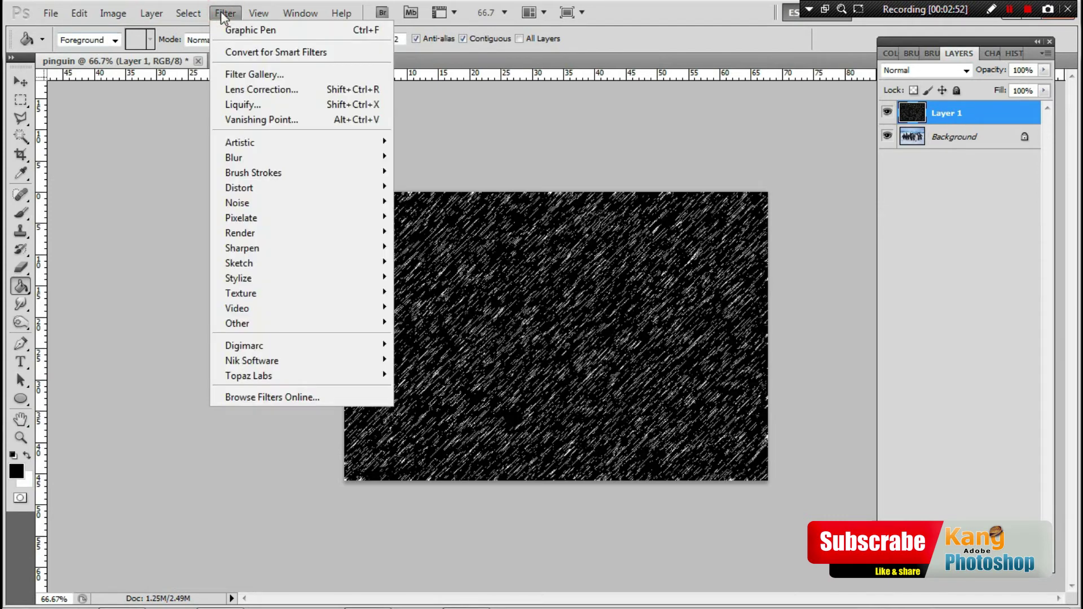
pyautogui.moveTo(233, 157)
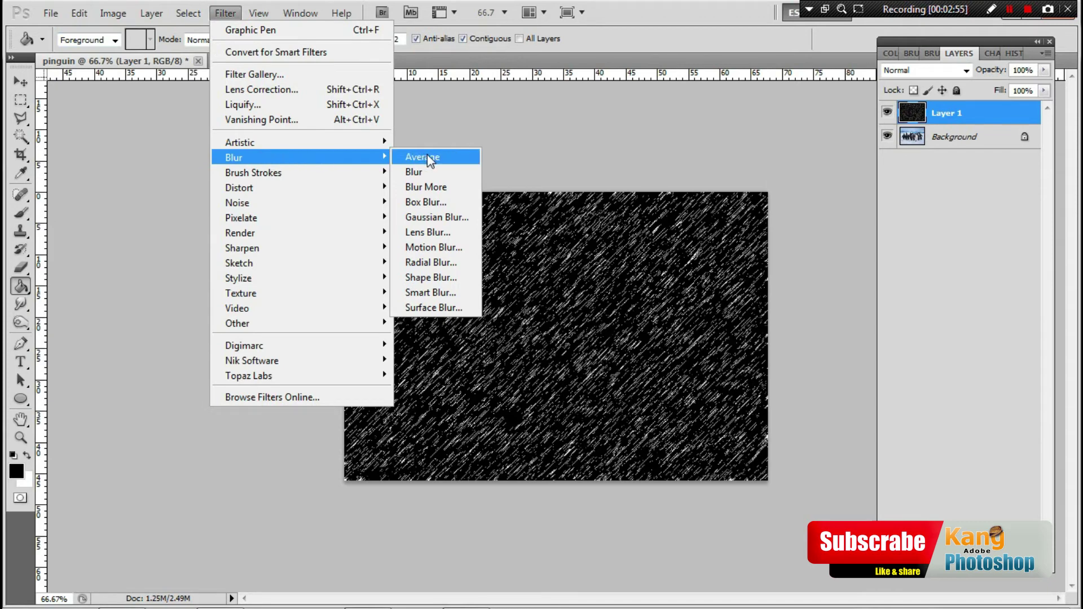
pyautogui.click(436, 217)
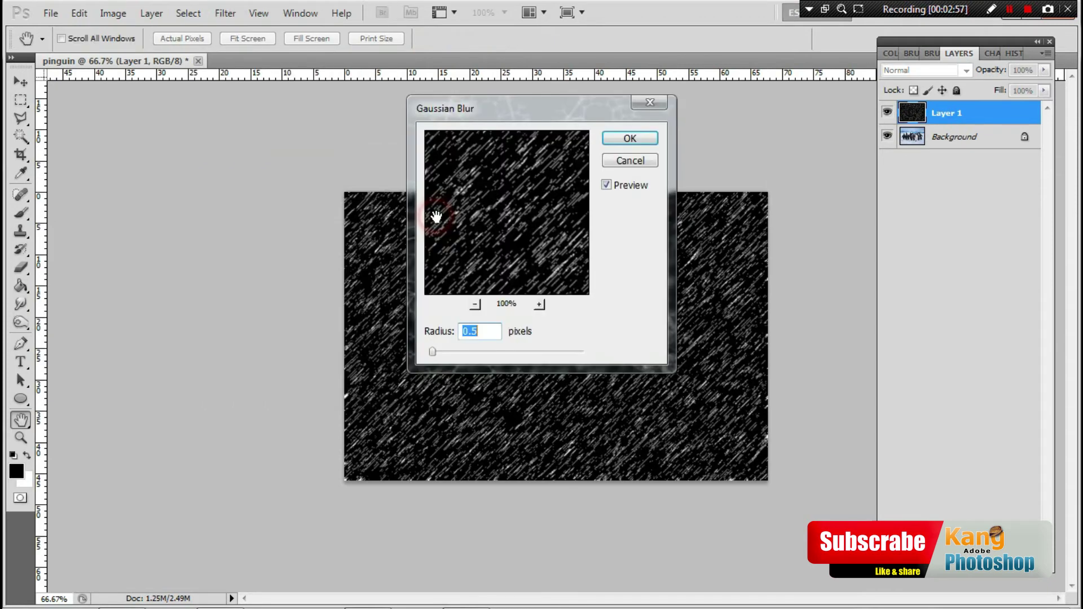
pyautogui.click(469, 333)
pyautogui.click(479, 330)
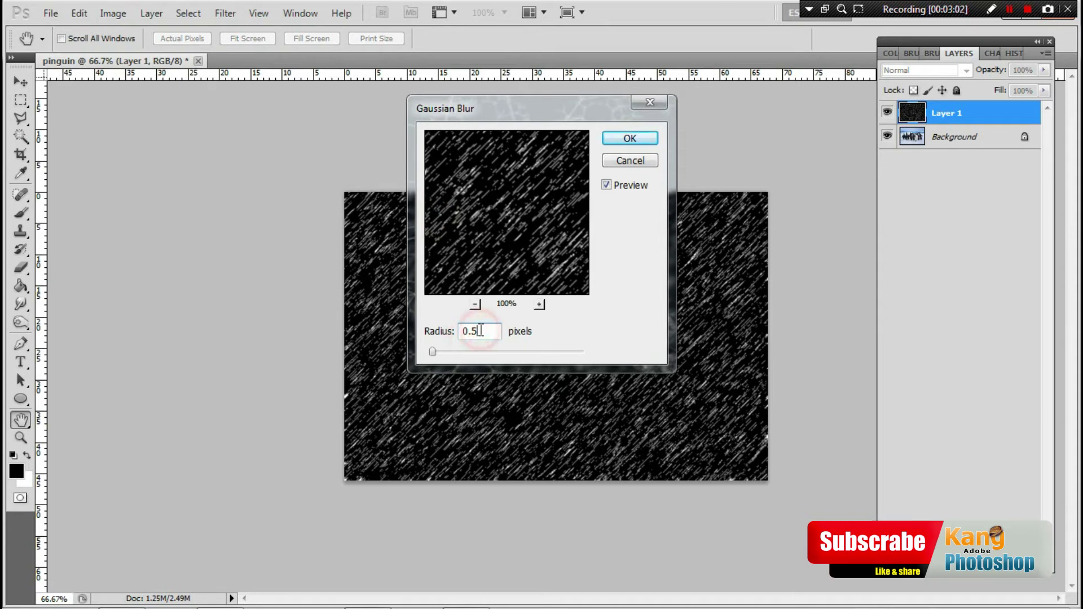
pyautogui.click(616, 141)
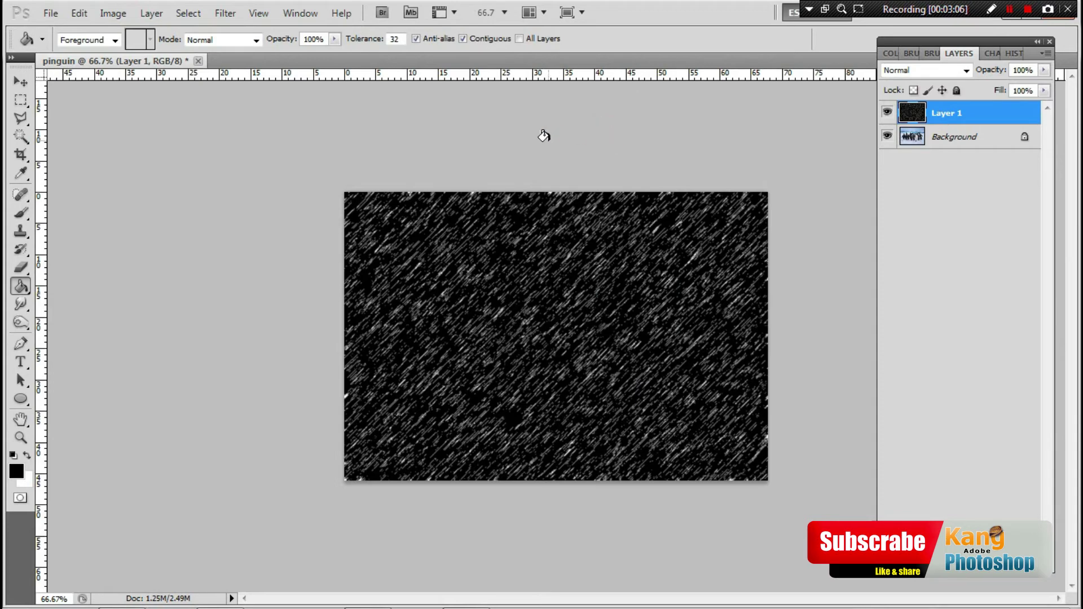
pyautogui.click(20, 82)
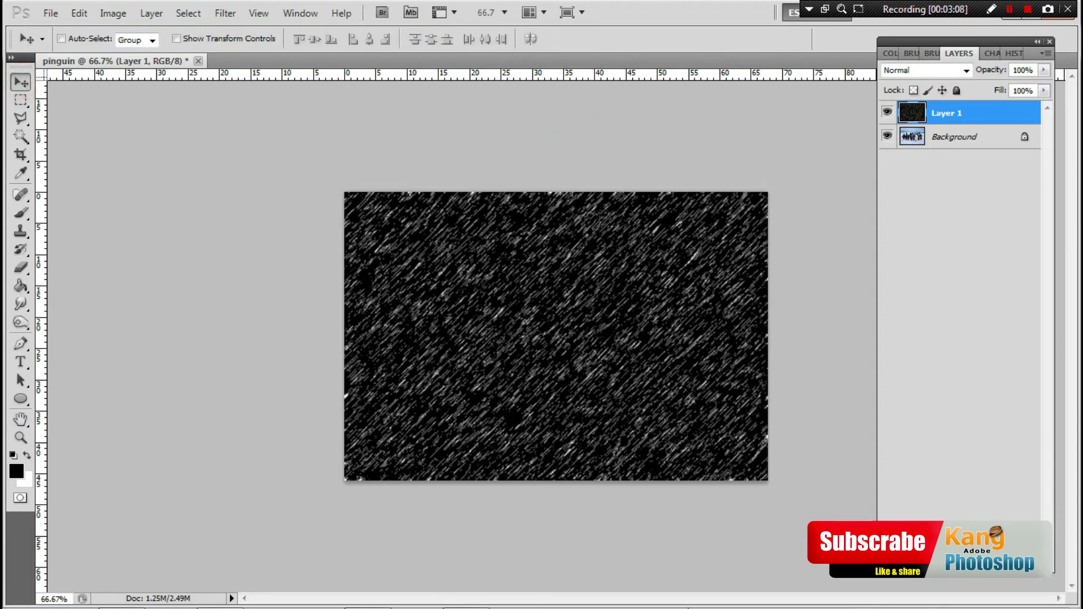
# Step: Zoom back to 100% and set Layer 1's blend mode to Screen
pyautogui.hotkey('ctrl', '+')
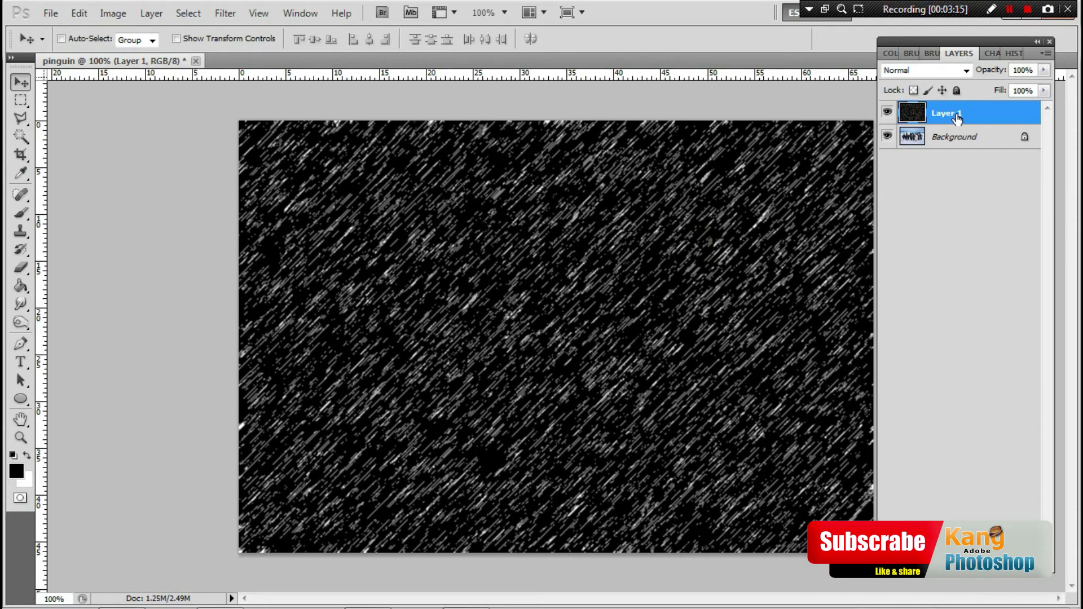
pyautogui.click(968, 68)
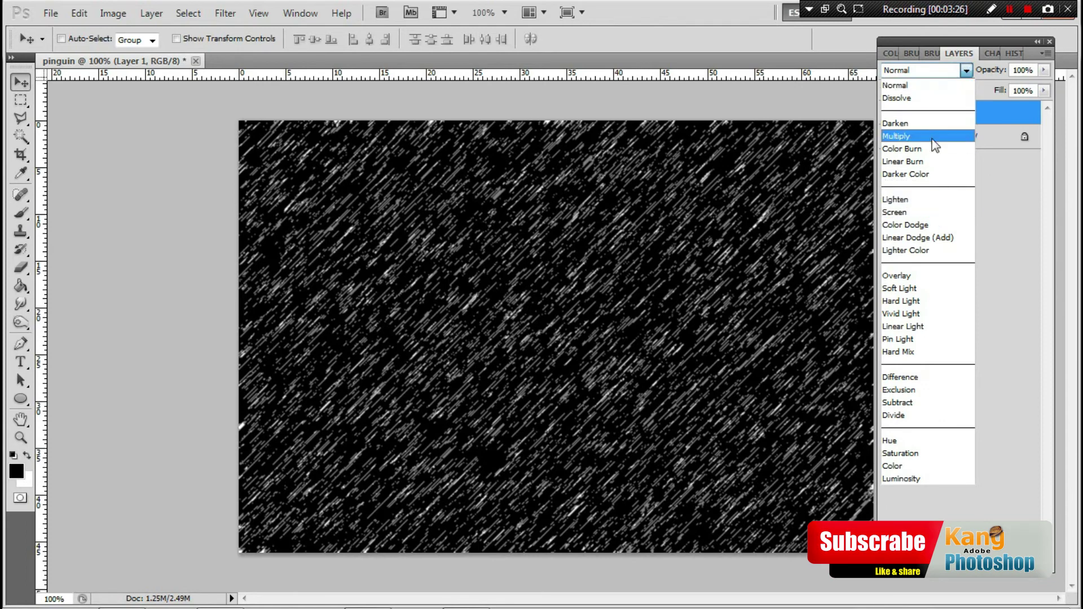
pyautogui.click(909, 212)
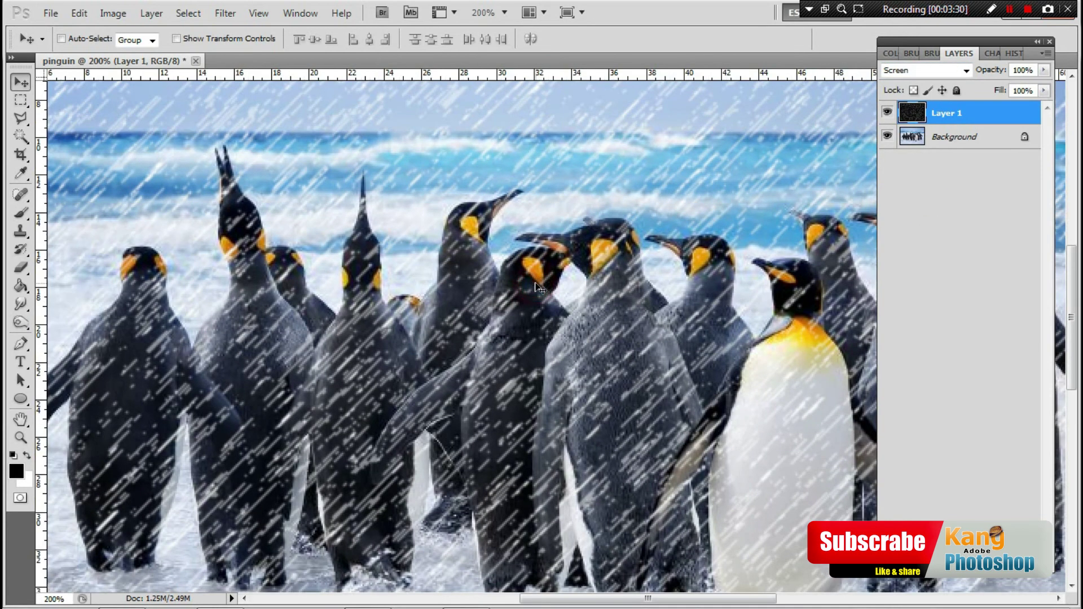
pyautogui.scroll(1, 533, 288)
pyautogui.moveTo(345, 303); pyautogui.dragTo(390, 75)
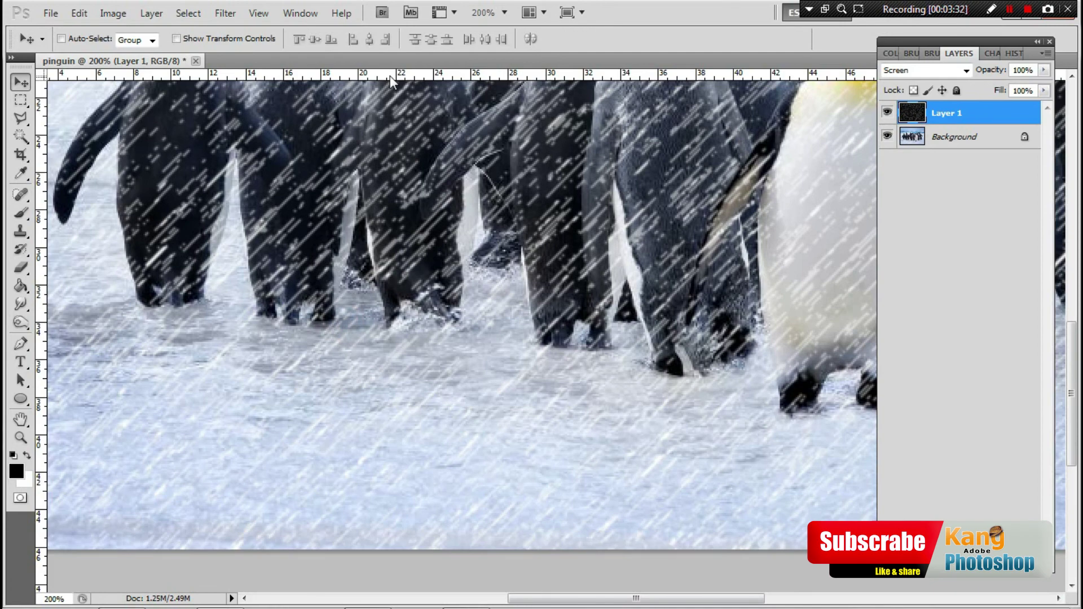
pyautogui.hotkey('ctrl', '-')
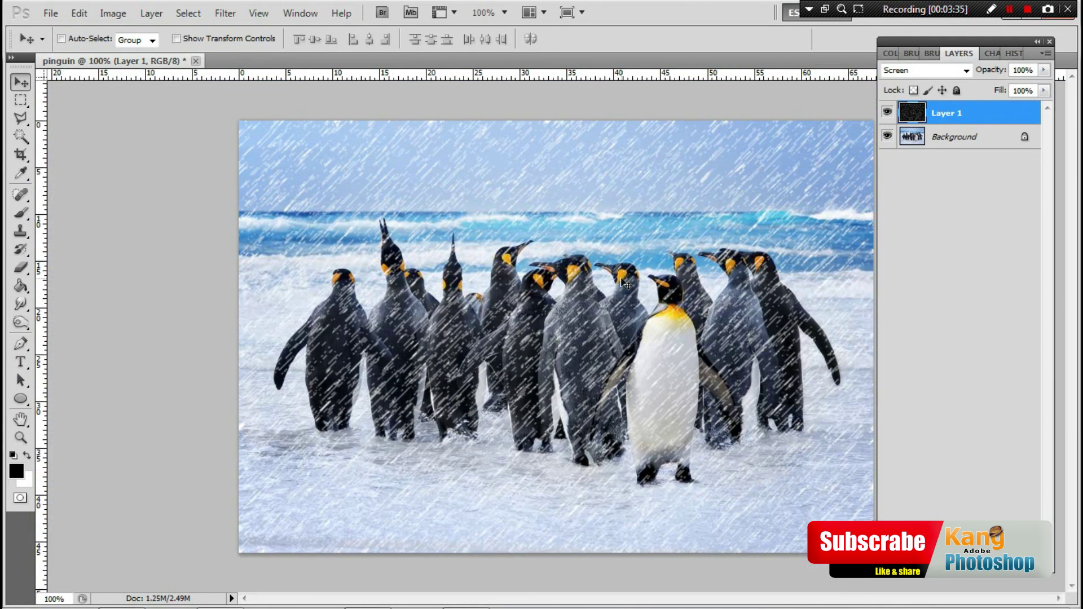
pyautogui.click(887, 113)
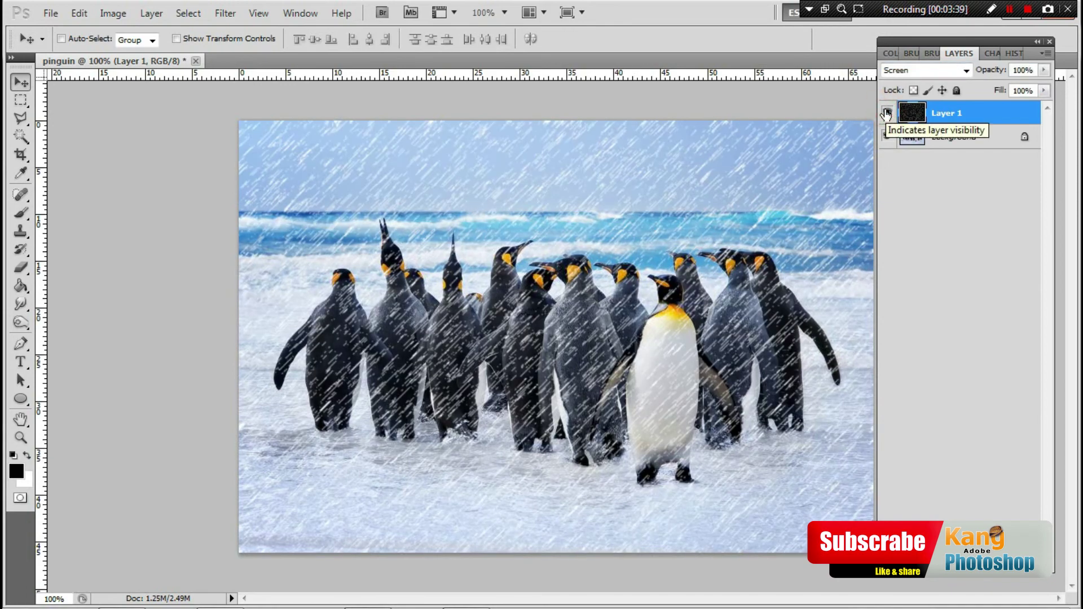